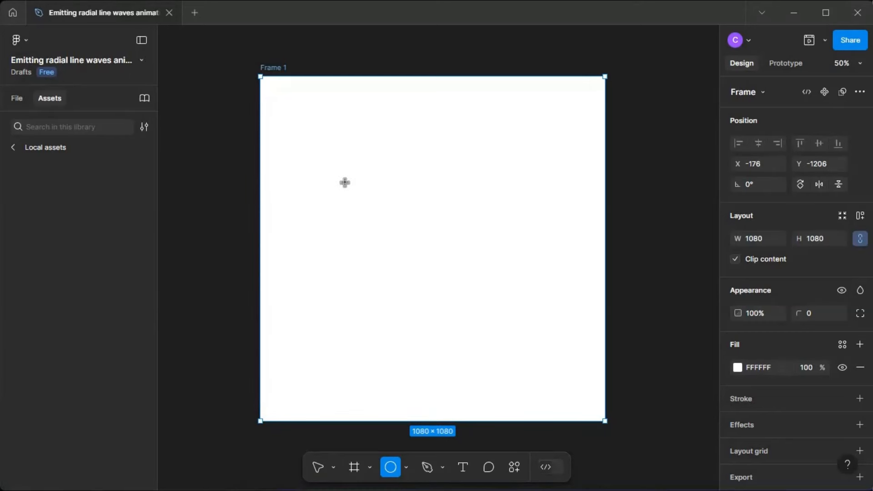
Draw a circle about 462 × 462 inside Frame 1 and centre it horizontally and vertically in the frame
{"action": "mouse_move", "coordinate": [332, 177]}
{"action": "left_mouse_down"}
{"action": "mouse_move", "coordinate": [421, 292]}
{"action": "mouse_move", "coordinate": [464, 324]}
{"action": "left_mouse_up"}
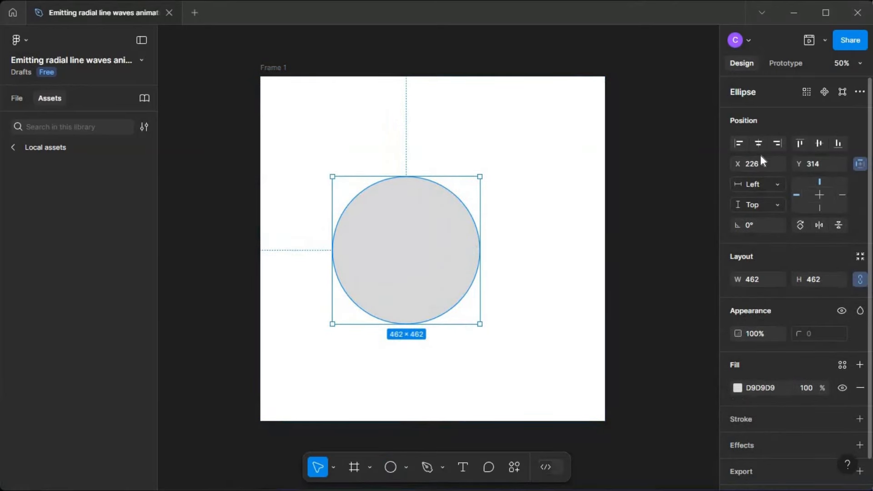
{"action": "left_click", "coordinate": [820, 142]}
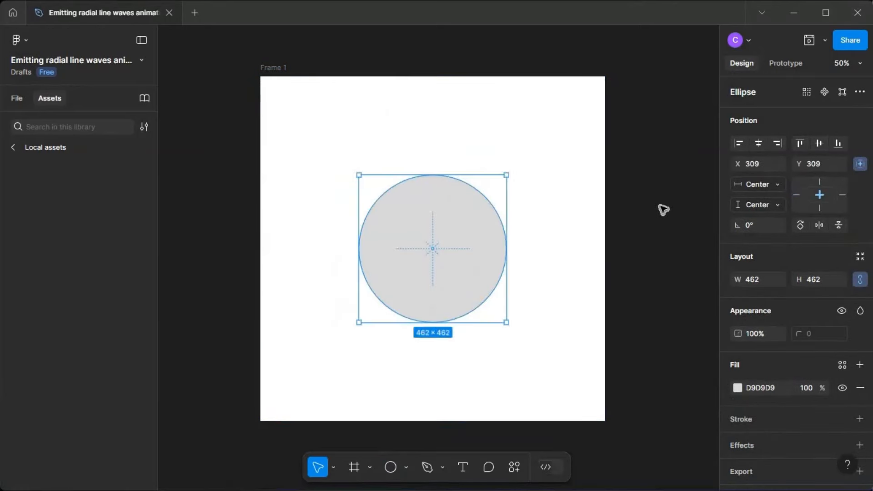
{"action": "left_click", "coordinate": [664, 210]}
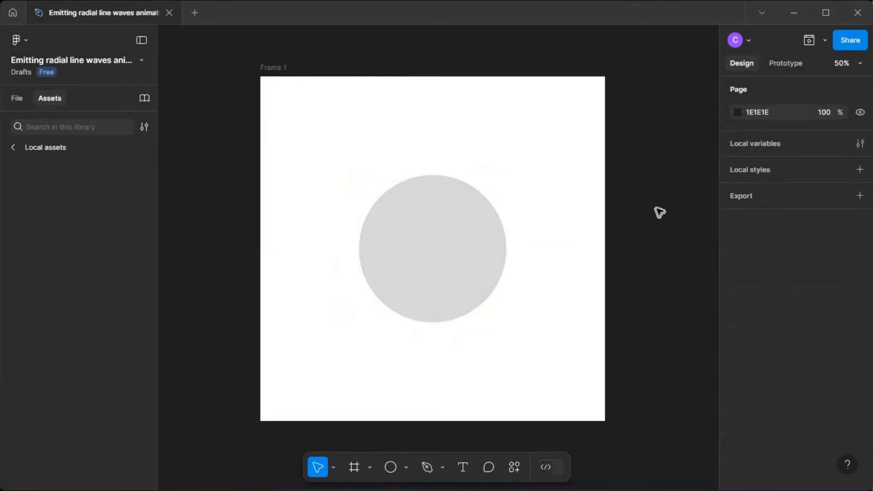
Set the circle's width and height to 450
{"action": "left_click", "coordinate": [464, 247]}
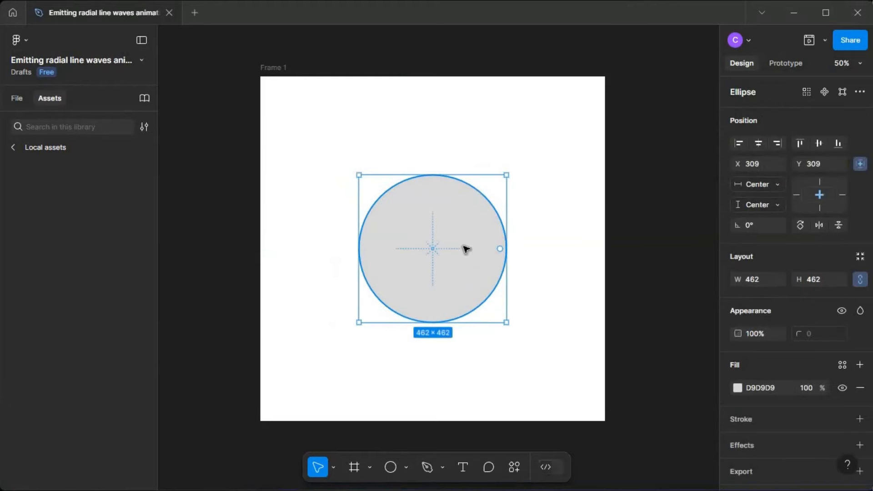
{"action": "left_click", "coordinate": [759, 278]}
{"action": "type", "text": "45"}
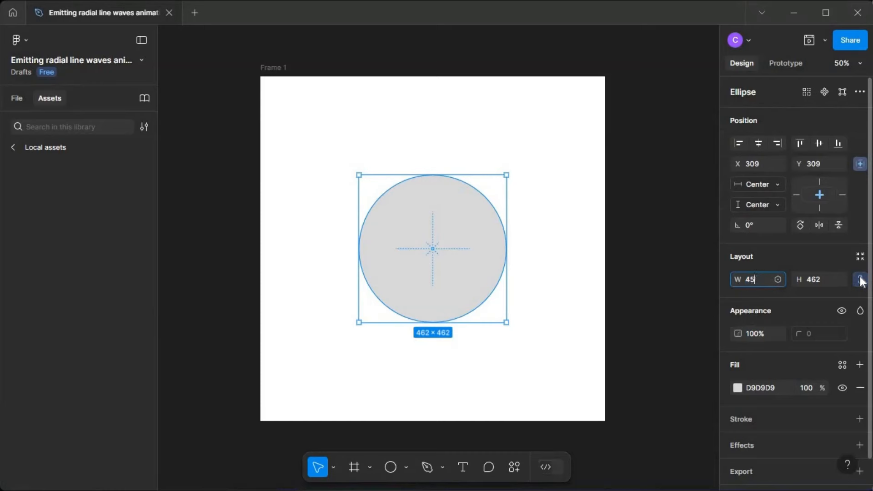
{"action": "type", "text": "0"}
{"action": "key", "text": "Tab"}
{"action": "type", "text": "450"}
{"action": "key", "text": "Return"}
{"action": "left_click", "coordinate": [861, 279]}
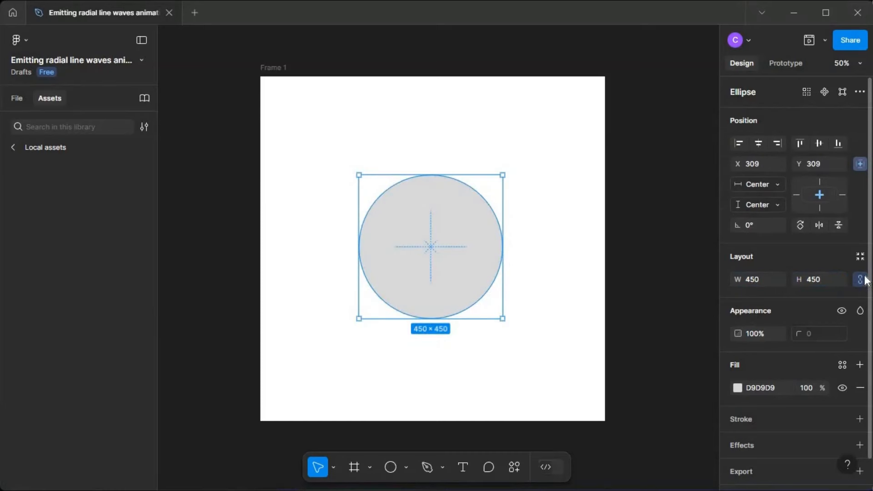
Realign the resized circle to the horizontal and vertical centre of the frame
{"action": "left_click", "coordinate": [758, 145]}
{"action": "left_click", "coordinate": [818, 145]}
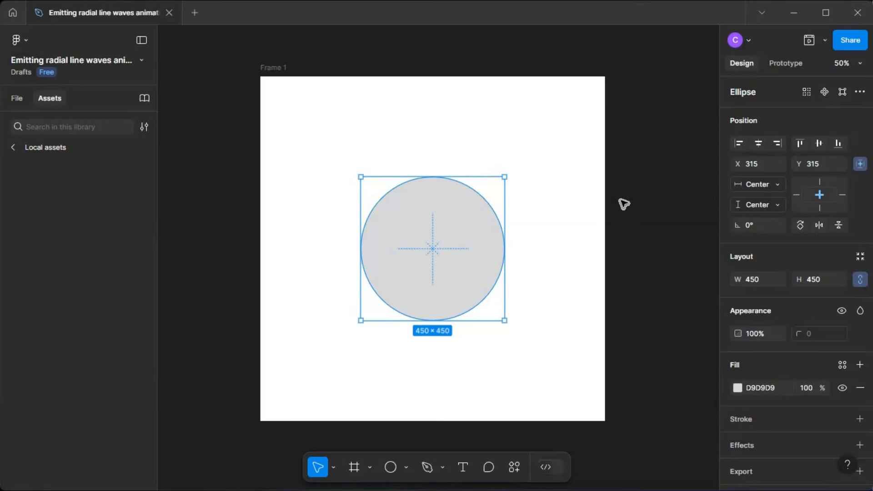
{"action": "left_click", "coordinate": [557, 242]}
Remove the circle's fill and give it a stroke in the same colour, D9D9D9
{"action": "left_click", "coordinate": [492, 247]}
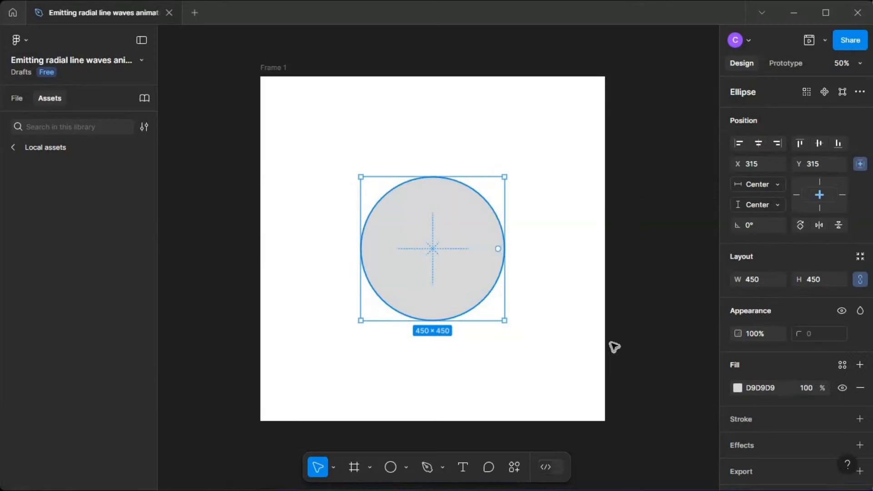
{"action": "left_click", "coordinate": [770, 389]}
{"action": "key", "text": "ctrl+c"}
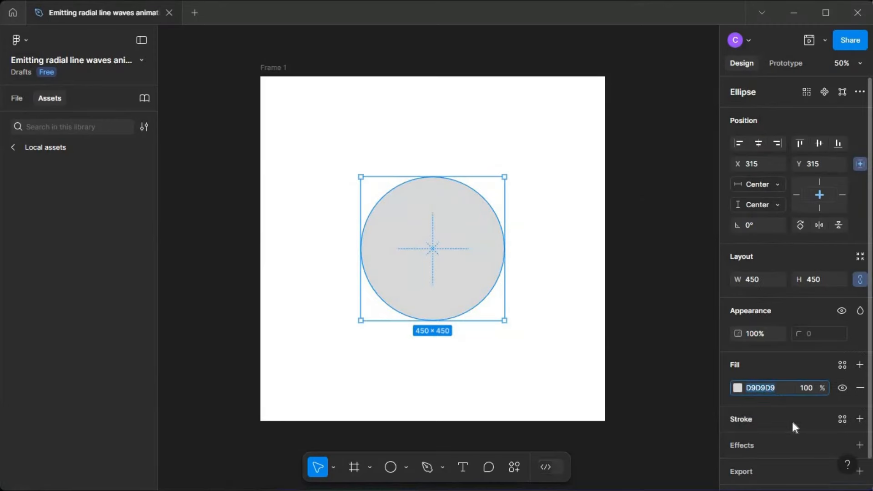
{"action": "left_click", "coordinate": [860, 388]}
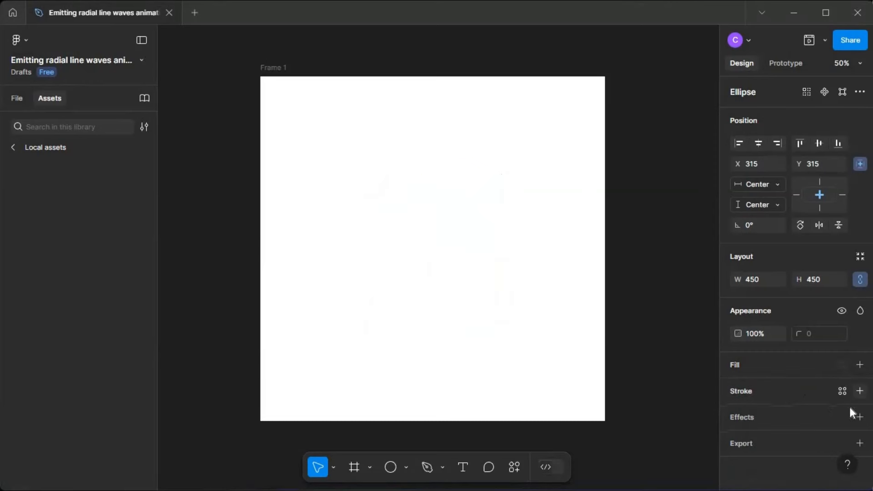
{"action": "left_click", "coordinate": [860, 391]}
{"action": "left_click", "coordinate": [768, 412]}
{"action": "key", "text": "ctrl+v"}
{"action": "key", "text": "Return"}
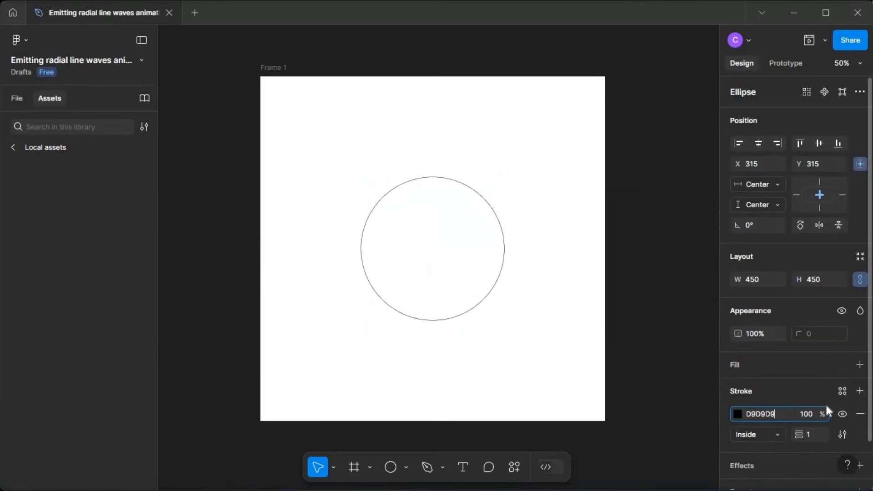
Change the circle's stroke colour to dark red 650101 and set the stroke weight to 5
{"action": "left_click", "coordinate": [737, 414]}
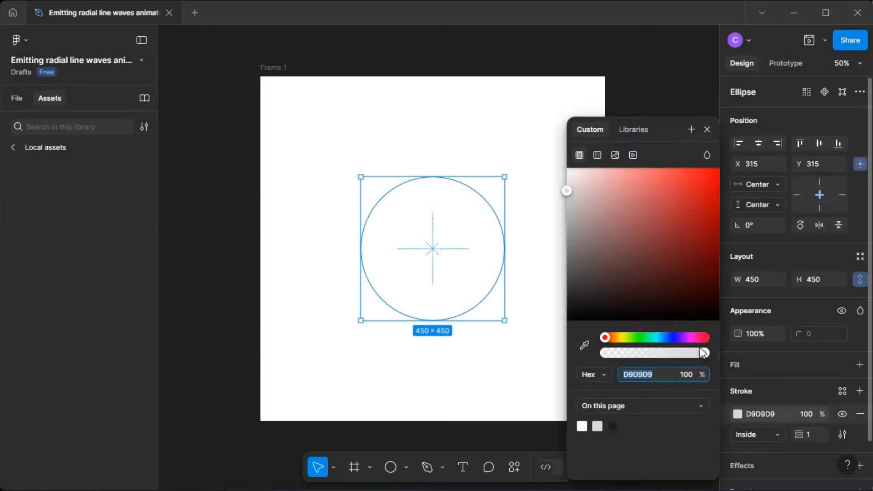
{"action": "left_click_drag", "start_coordinate": [705, 272], "coordinate": [719, 266]}
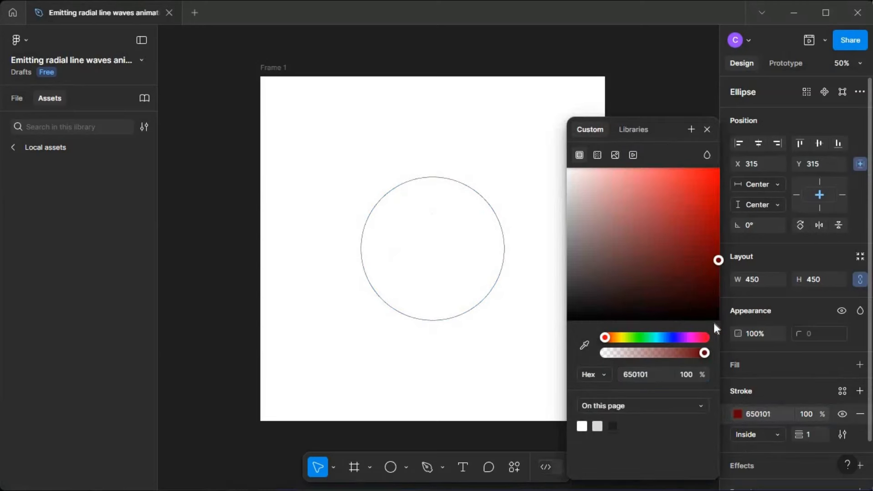
{"action": "left_click", "coordinate": [814, 432]}
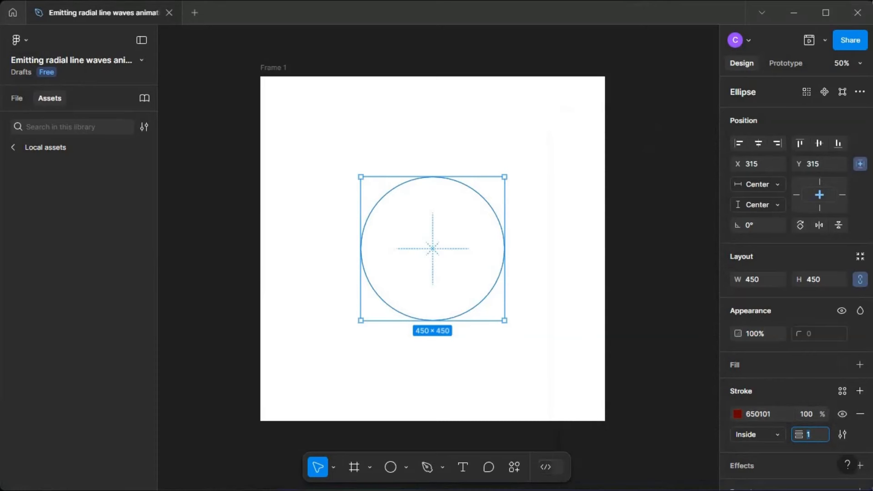
{"action": "type", "text": "5"}
{"action": "key", "text": "Return"}
{"action": "left_click", "coordinate": [660, 208]}
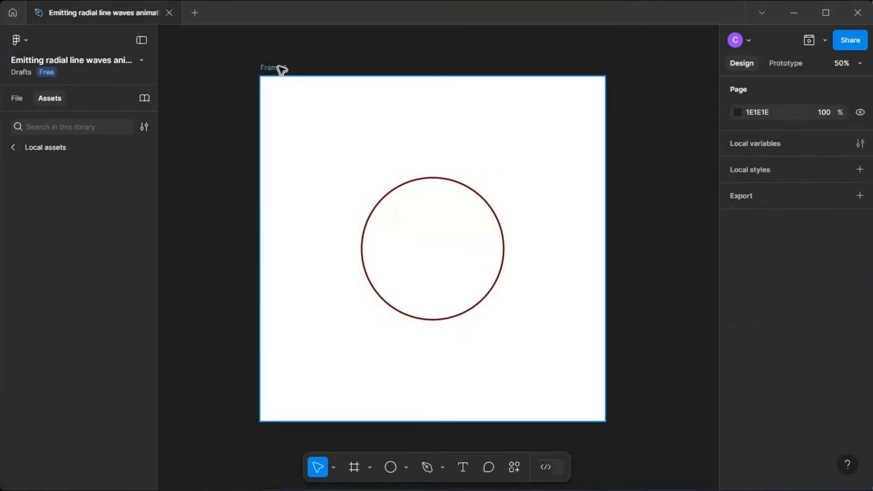
Change the fill of Frame 1 to a dark golden yellow
{"action": "left_click", "coordinate": [282, 69]}
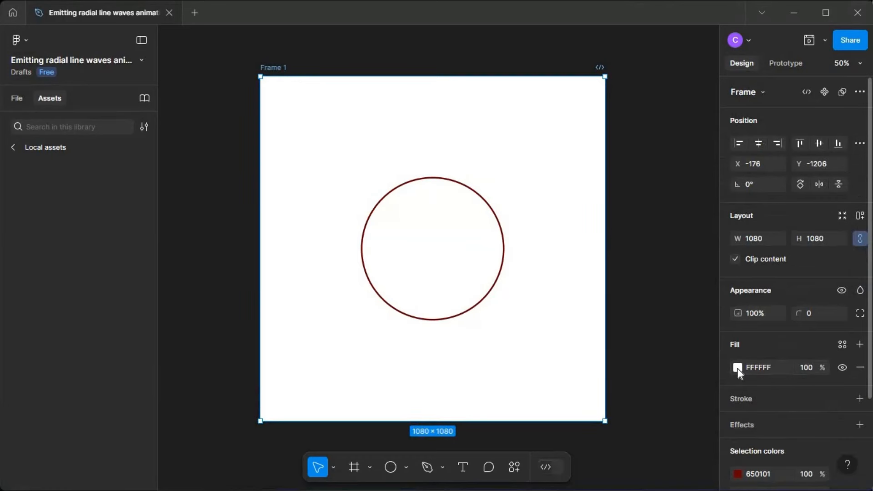
{"action": "left_click", "coordinate": [737, 367]}
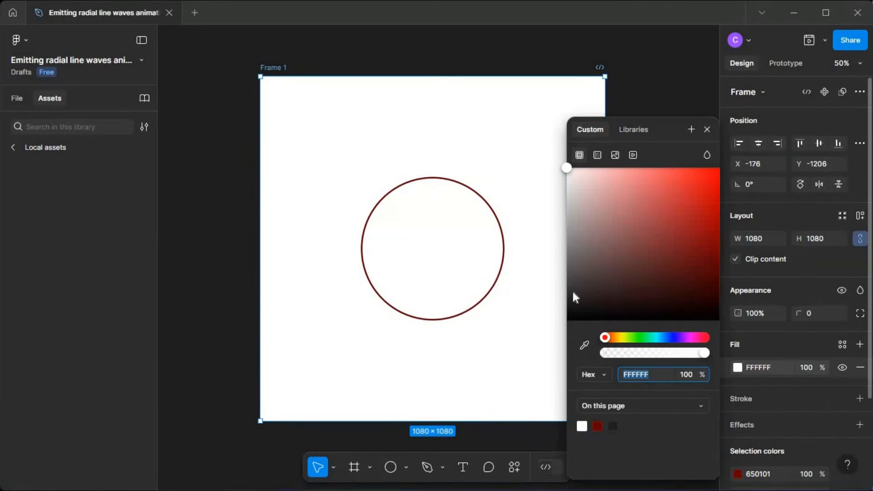
{"action": "left_click", "coordinate": [571, 295]}
{"action": "left_click_drag", "start_coordinate": [713, 245], "coordinate": [716, 206]}
{"action": "left_click_drag", "start_coordinate": [611, 336], "coordinate": [619, 338]}
{"action": "left_click", "coordinate": [619, 337]}
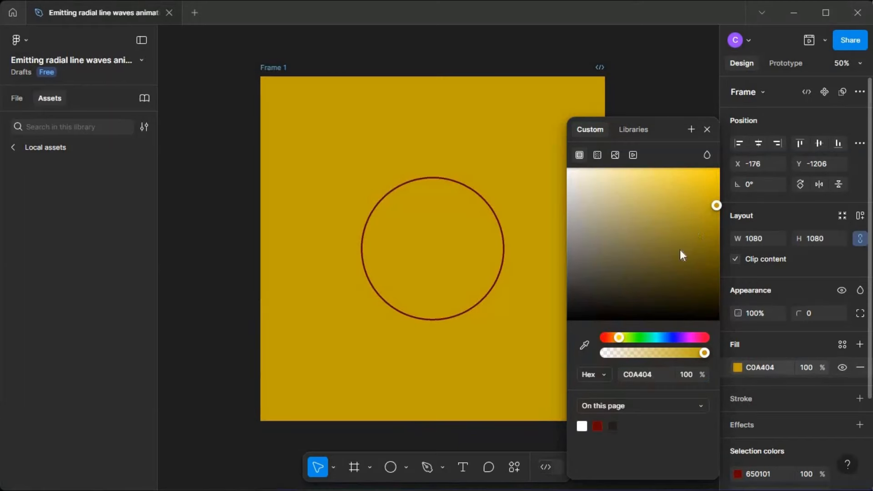
{"action": "left_click_drag", "start_coordinate": [709, 202], "coordinate": [717, 214]}
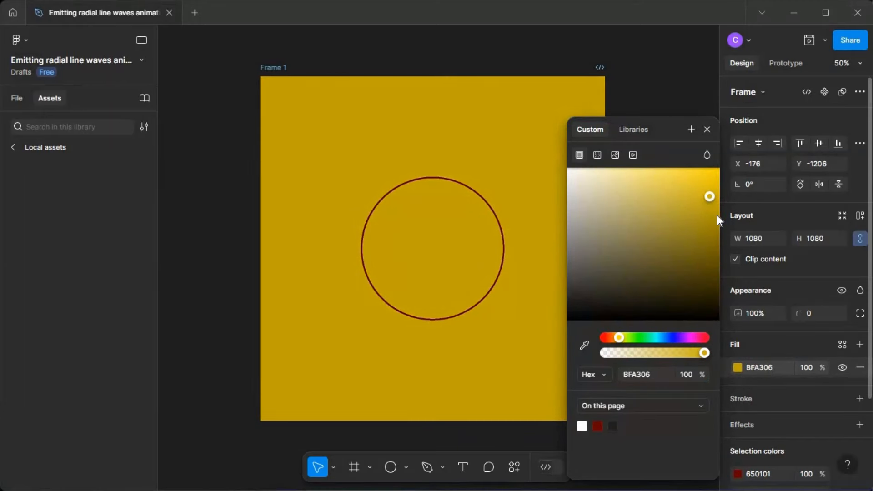
{"action": "left_click", "coordinate": [649, 79]}
Show the file's layer list and convert the circle into a component
{"action": "left_click", "coordinate": [501, 269]}
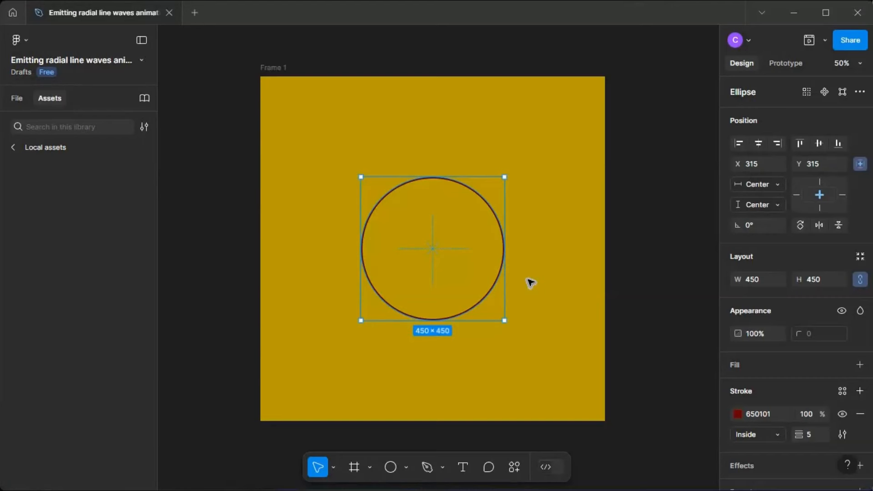
{"action": "left_click", "coordinate": [15, 102]}
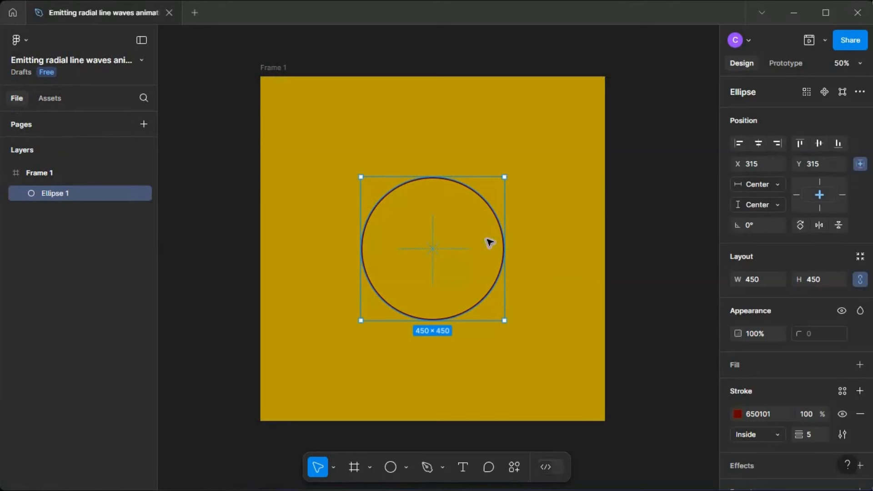
{"action": "left_click", "coordinate": [823, 92]}
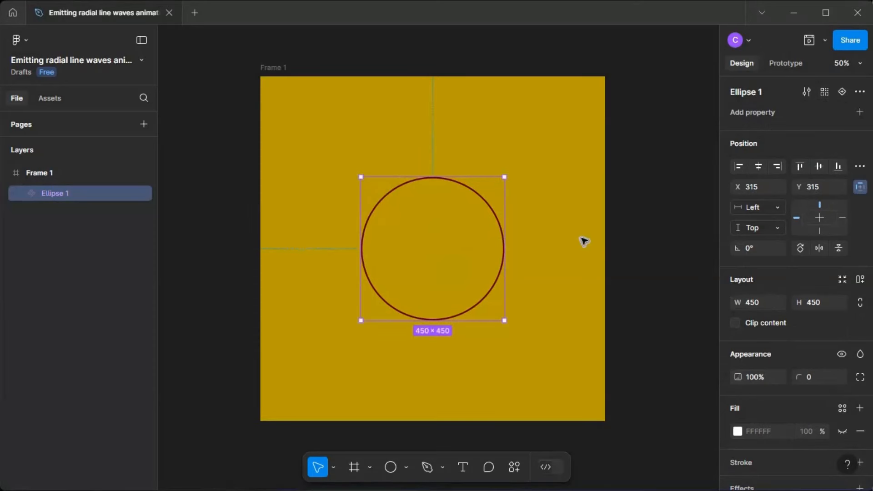
{"action": "left_click", "coordinate": [510, 191]}
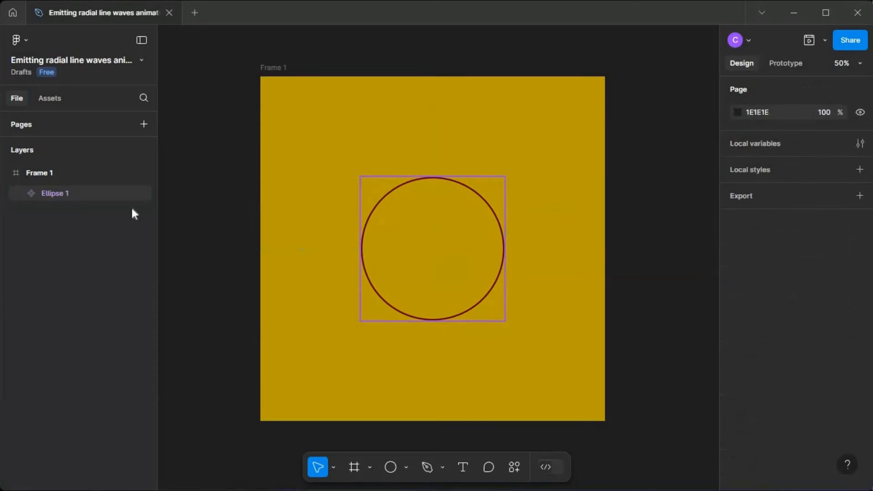
Add a variant property to the Ellipse 1 component and create a second variant
{"action": "left_click", "coordinate": [130, 193]}
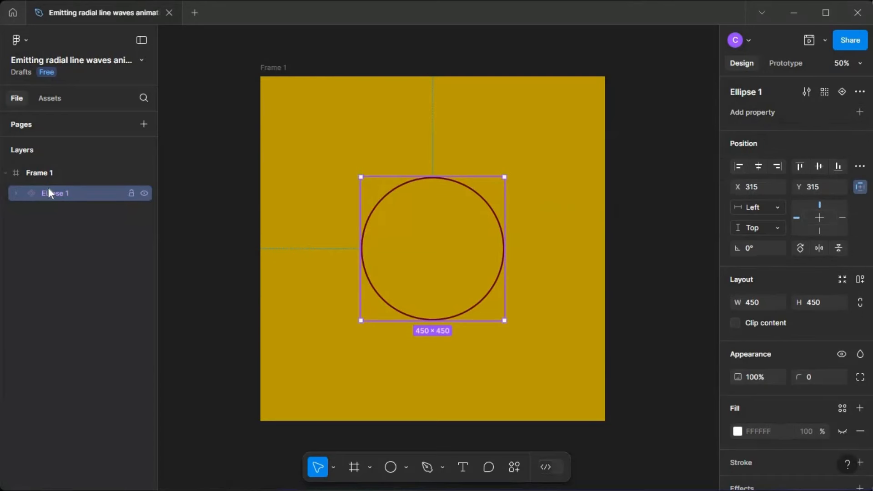
{"action": "left_click", "coordinate": [860, 112]}
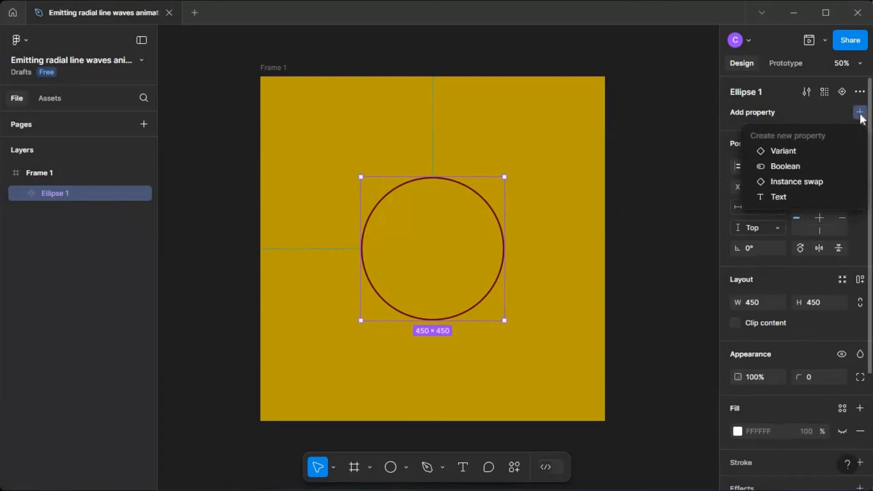
{"action": "left_click", "coordinate": [796, 150]}
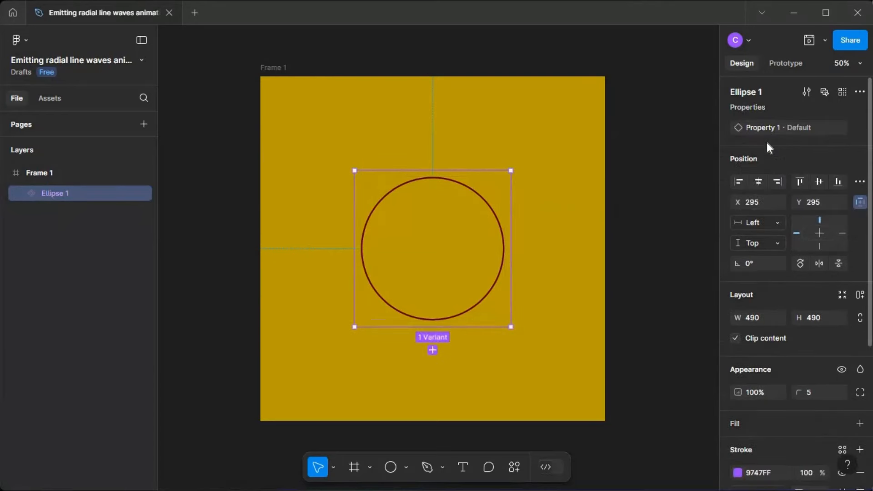
{"action": "left_click", "coordinate": [432, 349]}
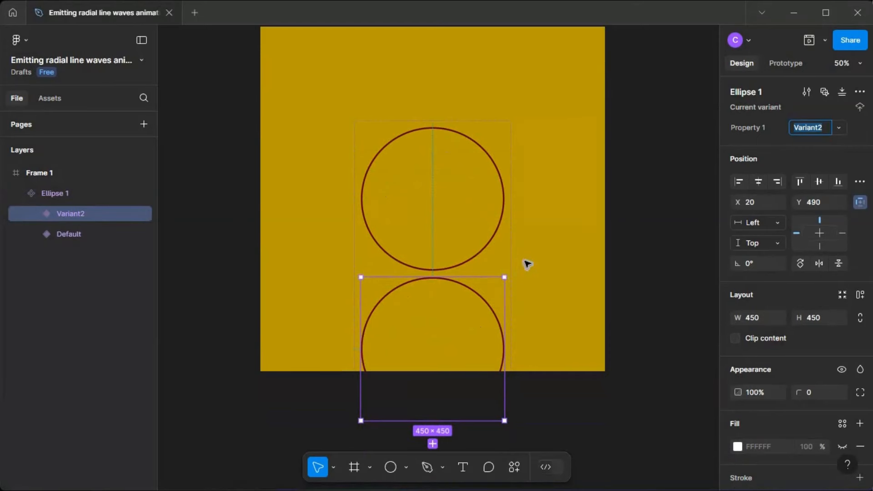
Move the Ellipse 1 component set out of Frame 1 onto the empty canvas to its right
{"action": "scroll", "coordinate": [550, 254], "scroll_direction": "down", "scroll_amount": 3}
{"action": "left_click_drag", "start_coordinate": [619, 182], "coordinate": [536, 210]}
{"action": "left_click_drag", "start_coordinate": [643, 213], "coordinate": [544, 231]}
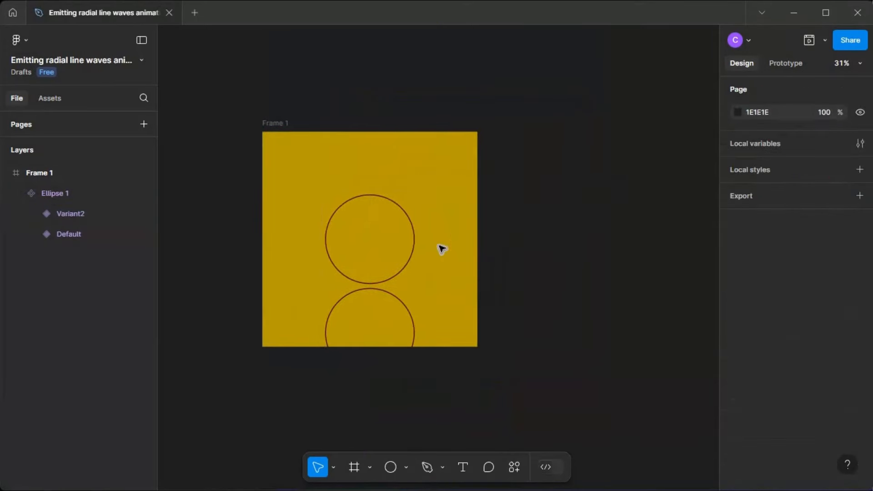
{"action": "left_click_drag", "start_coordinate": [403, 249], "coordinate": [656, 212]}
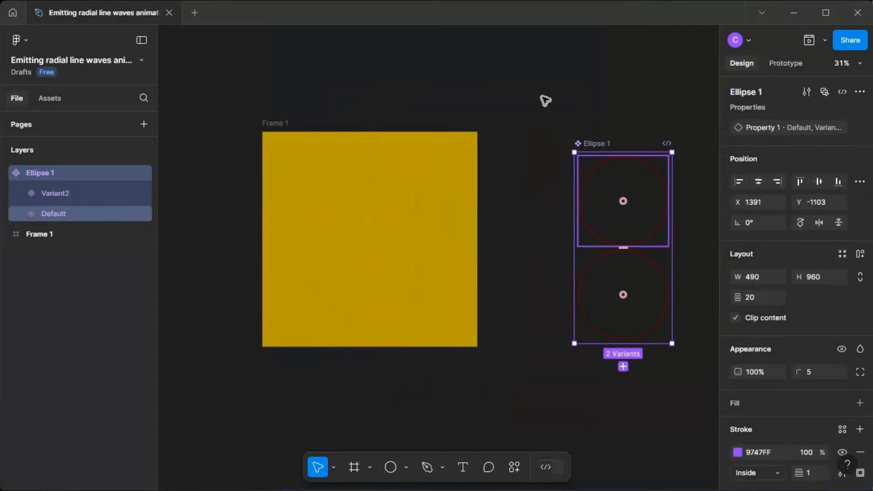
{"action": "left_click", "coordinate": [453, 91]}
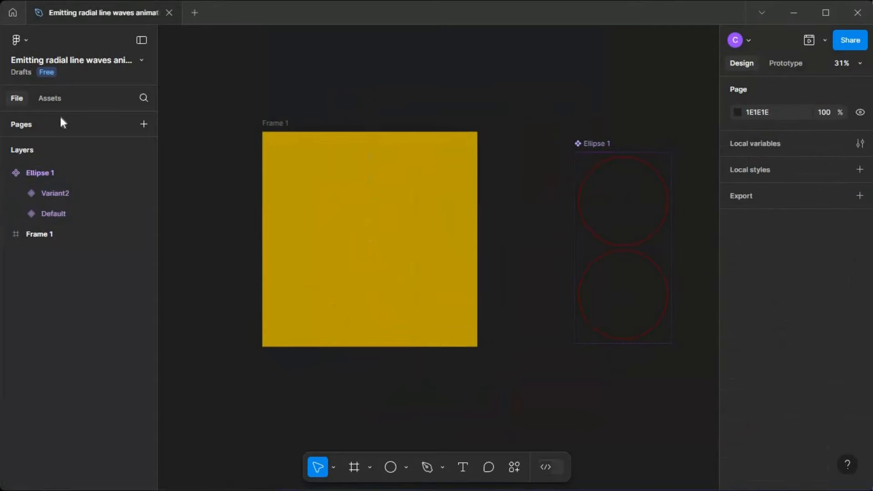
Place an instance of the local Ellipse 1 component in Frame 1 and centre it horizontally and vertically
{"action": "left_click", "coordinate": [57, 100]}
{"action": "left_click_drag", "start_coordinate": [41, 191], "coordinate": [375, 208]}
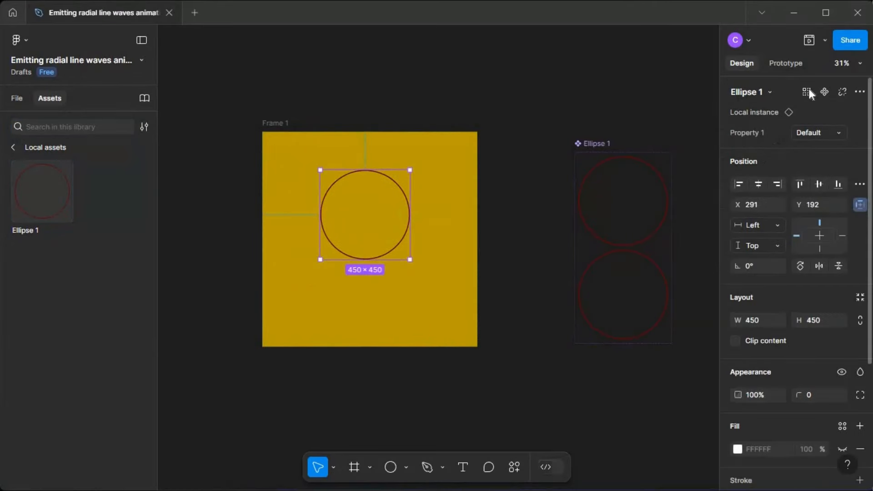
{"action": "left_click", "coordinate": [758, 186]}
{"action": "left_click", "coordinate": [823, 183]}
{"action": "left_click", "coordinate": [416, 96]}
Duplicate the centred Ellipse 1 instance in place inside Frame 1
{"action": "left_click", "coordinate": [408, 210]}
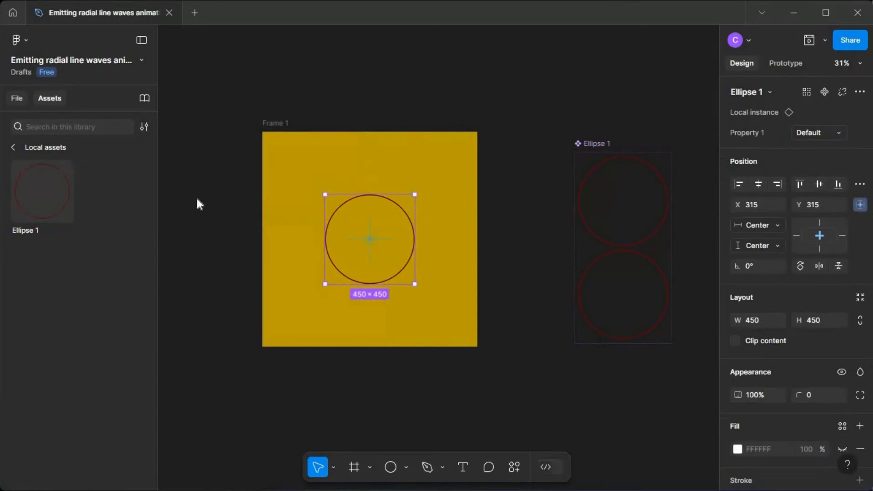
{"action": "key", "text": "alt+1"}
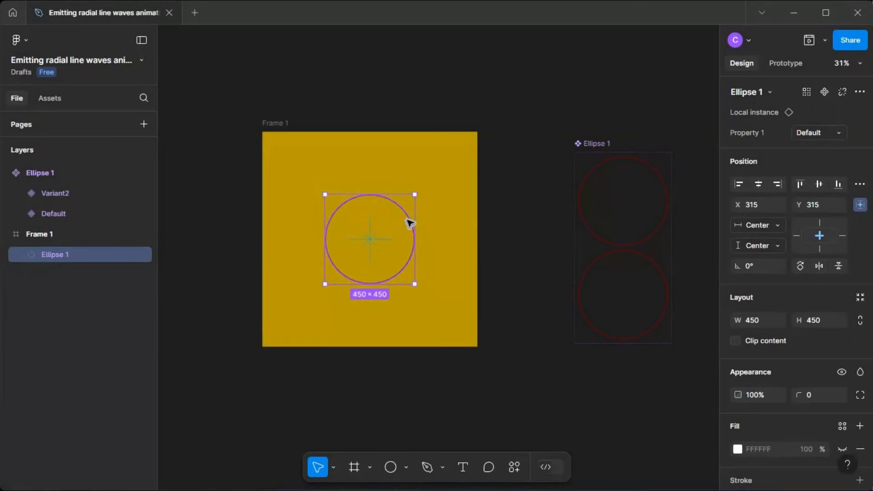
{"action": "key", "text": "ctrl+f"}
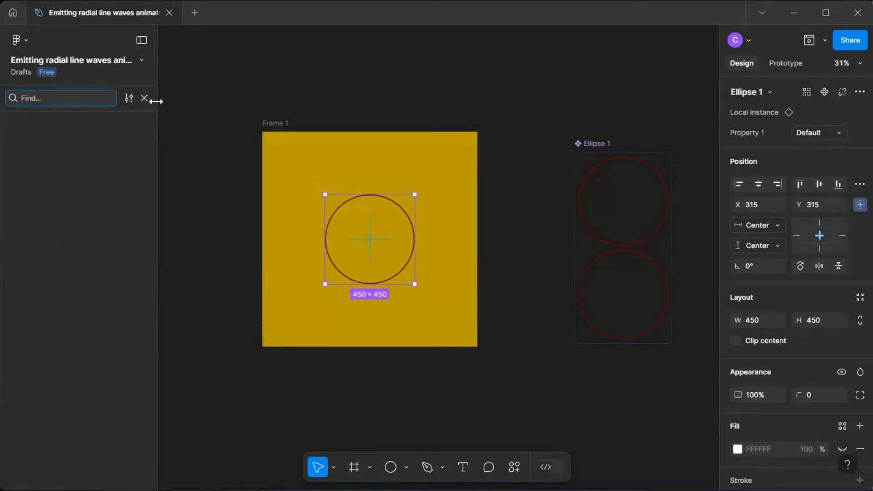
{"action": "key", "text": "Escape"}
{"action": "key", "text": "ctrl+d"}
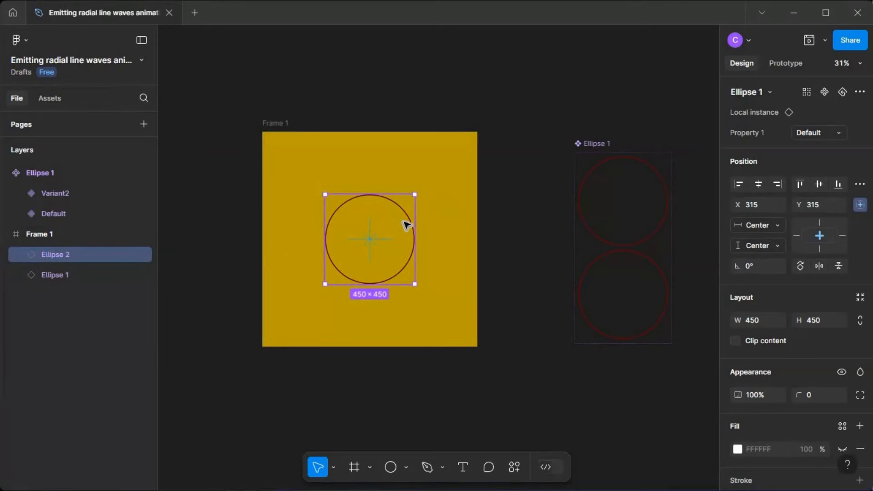
Move the duplicated Ellipse 1 instance to X 341, Y 344 and rotate it to -15°
{"action": "left_click_drag", "start_coordinate": [409, 228], "coordinate": [412, 231]}
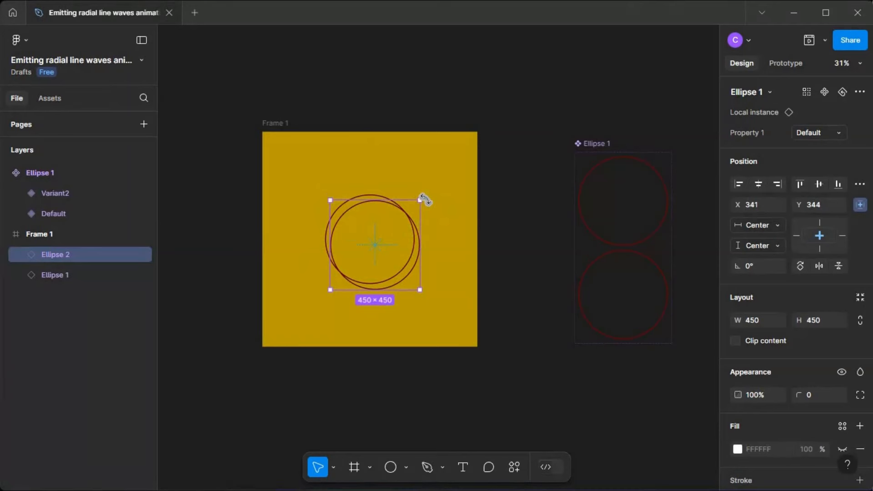
{"action": "left_click_drag", "start_coordinate": [424, 199], "coordinate": [431, 210]}
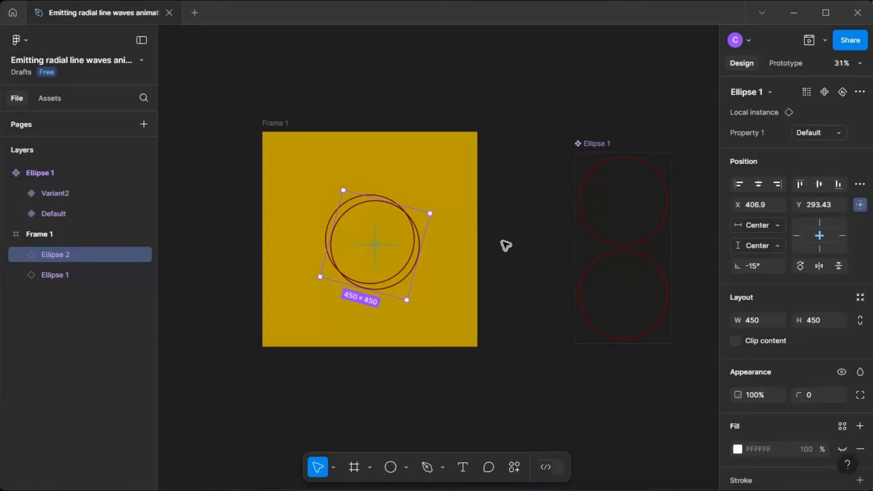
Repeat the offset-and-rotated duplication until 24 ellipse instances form a complete radial ring in Frame 1
{"action": "key", "text": "ctrl+d"}
{"action": "key", "text": "ctrl+d"}
{"action": "key", "text": "ctrl+d"}
{"action": "key", "text": "ctrl+d"}
{"action": "key", "text": "ctrl+d"}
{"action": "key", "text": "ctrl+d"}
{"action": "key", "text": "ctrl+d"}
{"action": "key", "text": "ctrl+d"}
{"action": "key", "text": "ctrl+d"}
{"action": "key", "text": "ctrl+d"}
{"action": "key", "text": "ctrl+d"}
{"action": "key", "text": "ctrl+d"}
{"action": "key", "text": "ctrl+d"}
{"action": "key", "text": "ctrl+d"}
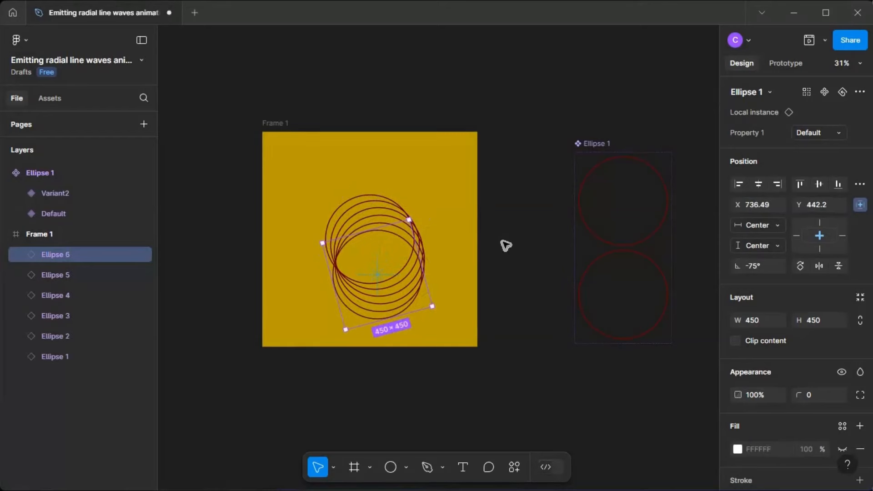
{"action": "key", "text": "ctrl+d"}
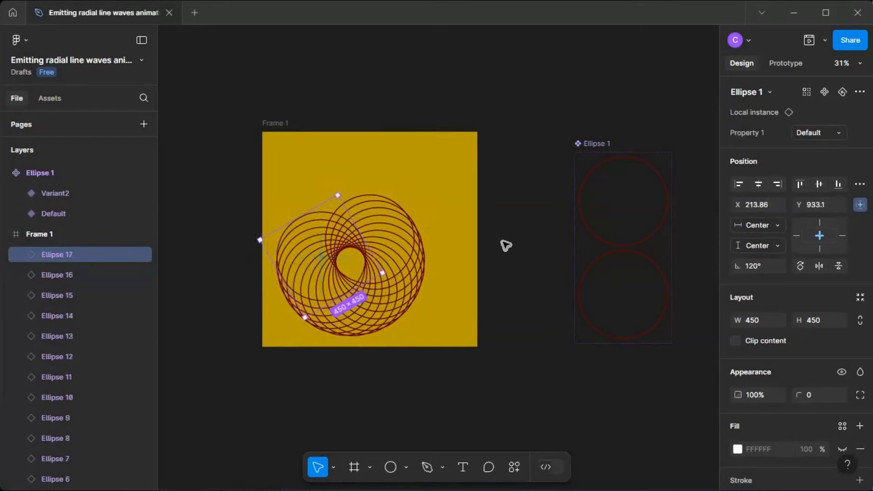
{"action": "key", "text": "ctrl+d"}
{"action": "key", "text": "ctrl+d"}
{"action": "key", "text": "ctrl+d"}
{"action": "key", "text": "ctrl+d"}
{"action": "key", "text": "ctrl+d"}
{"action": "key", "text": "ctrl+d"}
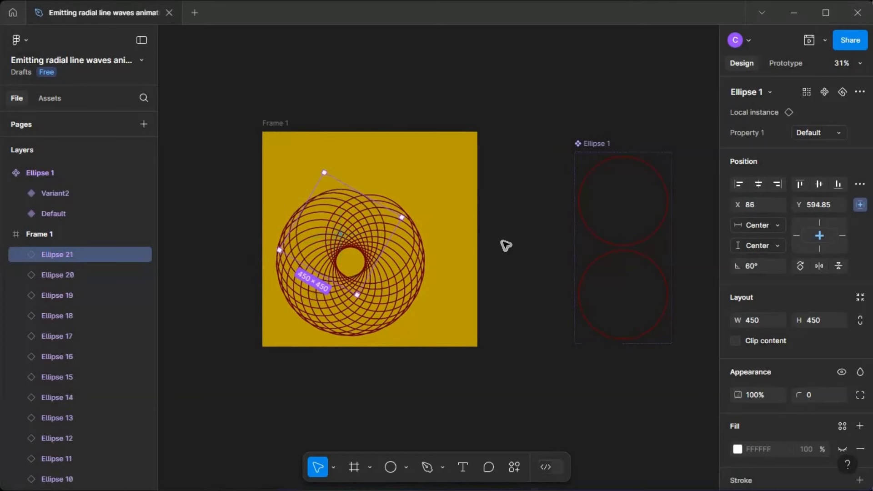
{"action": "key", "text": "ctrl+d"}
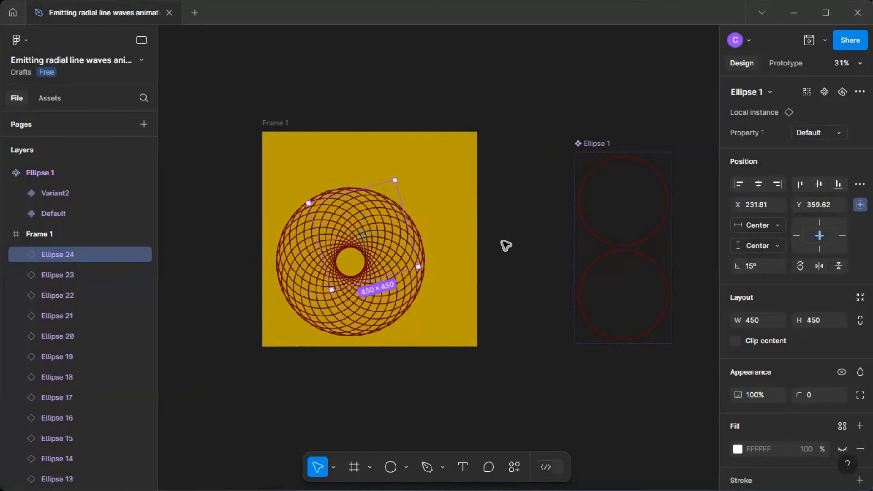
{"action": "left_click", "coordinate": [449, 196]}
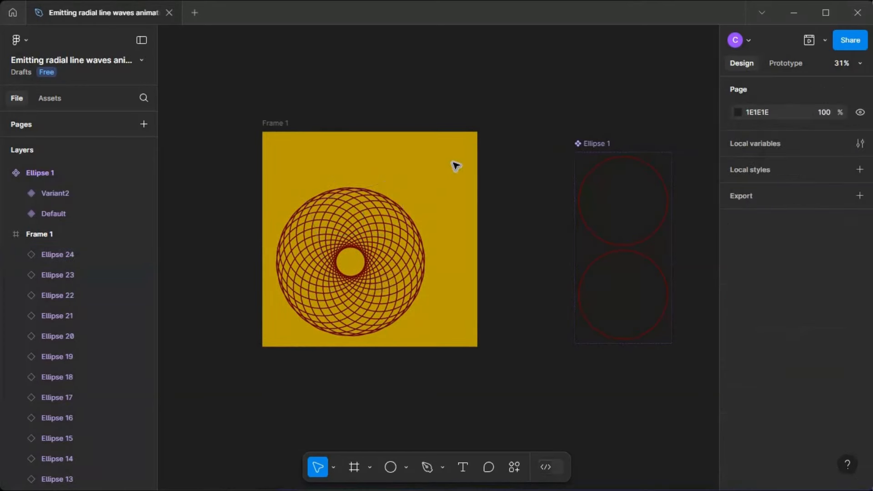
Group all the ellipse instances in Frame 1 and centre the group horizontally and vertically in the frame
{"action": "left_click_drag", "start_coordinate": [462, 160], "coordinate": [272, 357]}
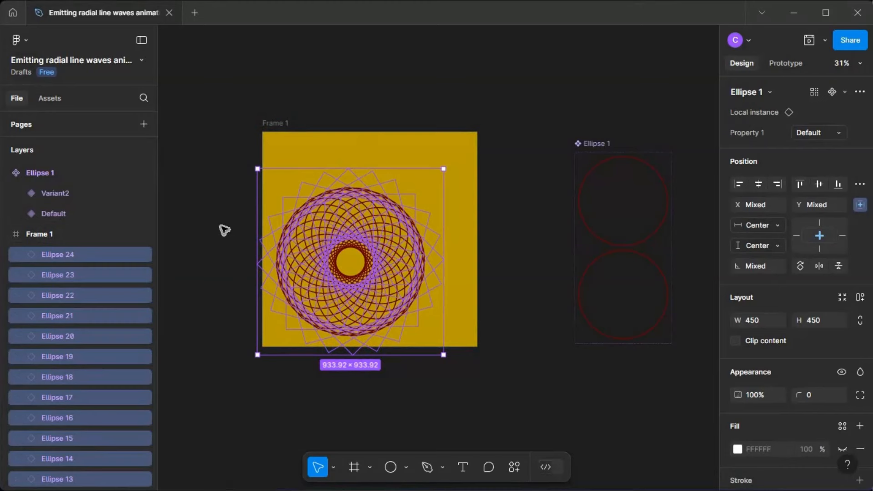
{"action": "key", "text": "ctrl+g"}
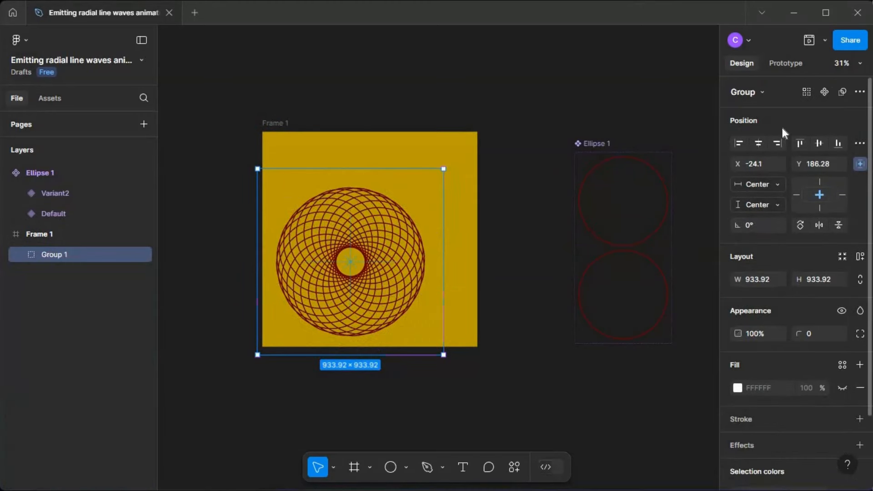
{"action": "left_click", "coordinate": [818, 143]}
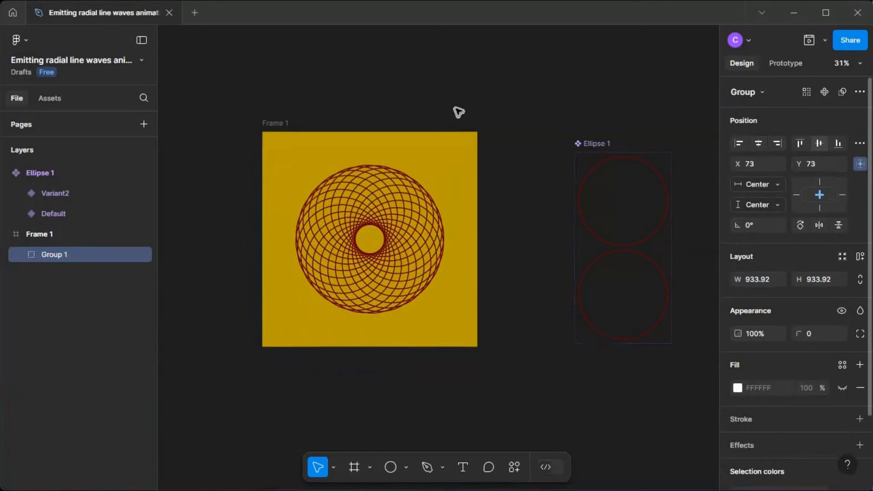
{"action": "left_click", "coordinate": [471, 119]}
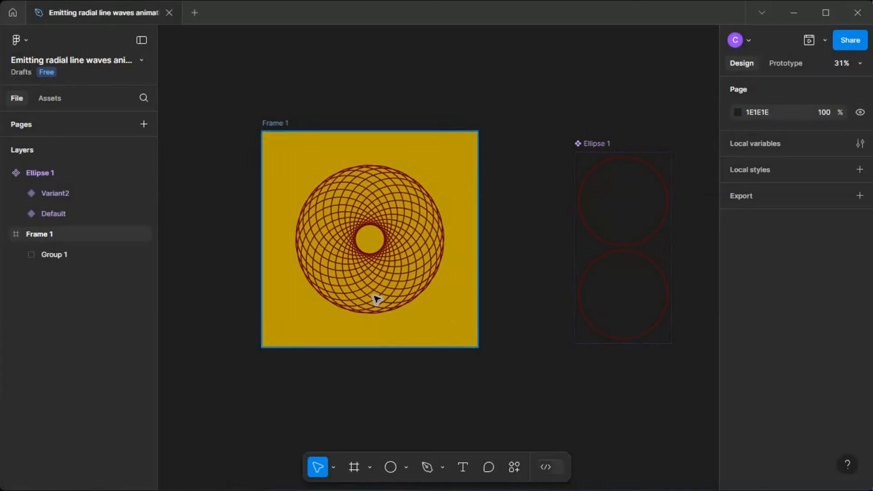
Shrink the circle inside Variant2 proportionally from its top-left corner, and move the Ellipse 1 component set level with Frame 1's top edge
{"action": "left_click", "coordinate": [641, 339], "text": "ctrl"}
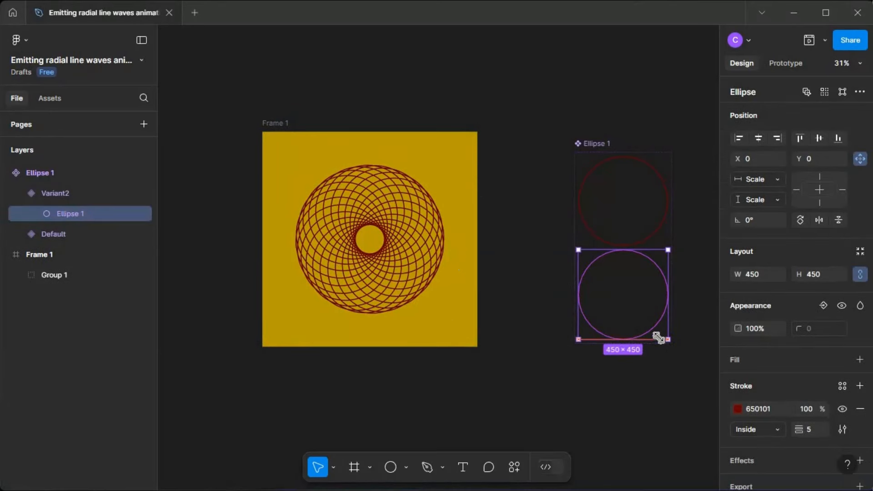
{"action": "left_click_drag", "start_coordinate": [667, 339], "coordinate": [648, 314]}
{"action": "left_click", "coordinate": [615, 177]}
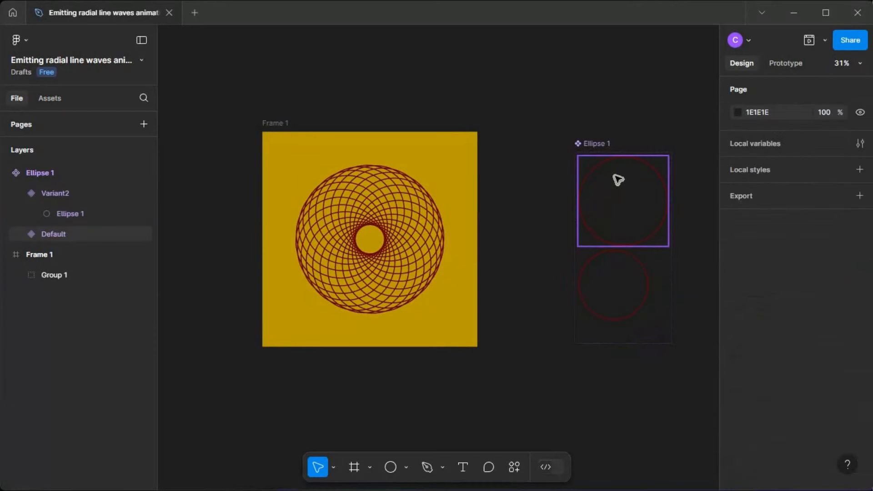
{"action": "left_click", "coordinate": [780, 64]}
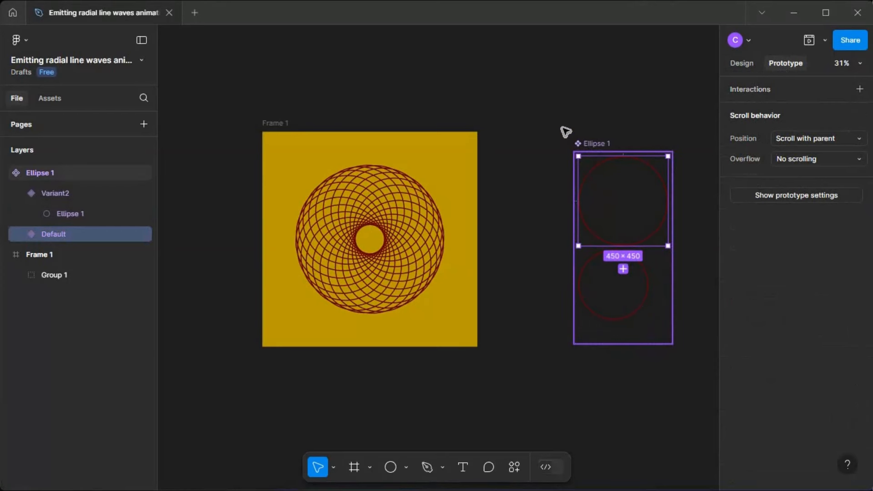
{"action": "left_click_drag", "start_coordinate": [591, 143], "coordinate": [561, 123]}
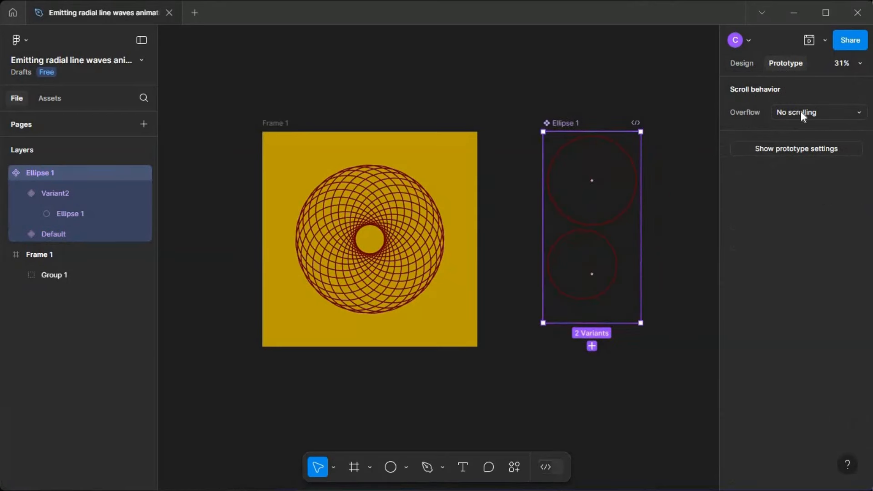
Add an interaction to the Default variant that changes to Variant2 after a delay, using Smart animate
{"action": "left_click", "coordinate": [617, 171]}
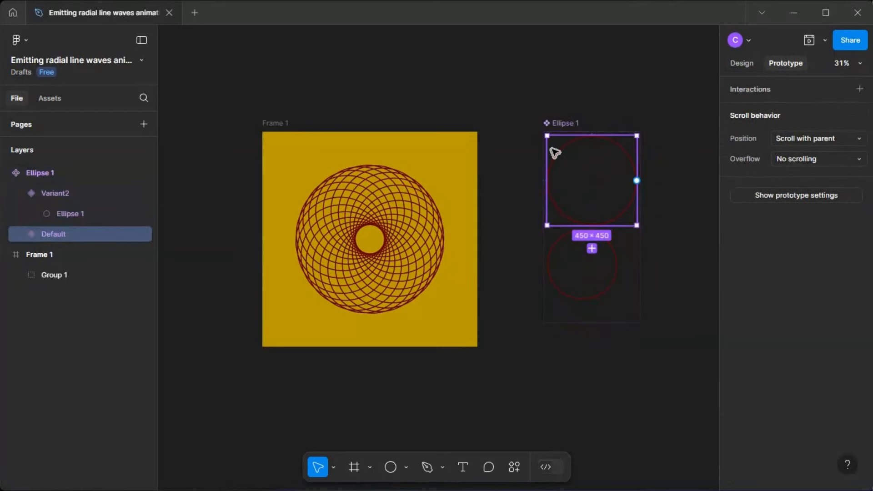
{"action": "left_click", "coordinate": [858, 91]}
{"action": "left_click", "coordinate": [683, 138]}
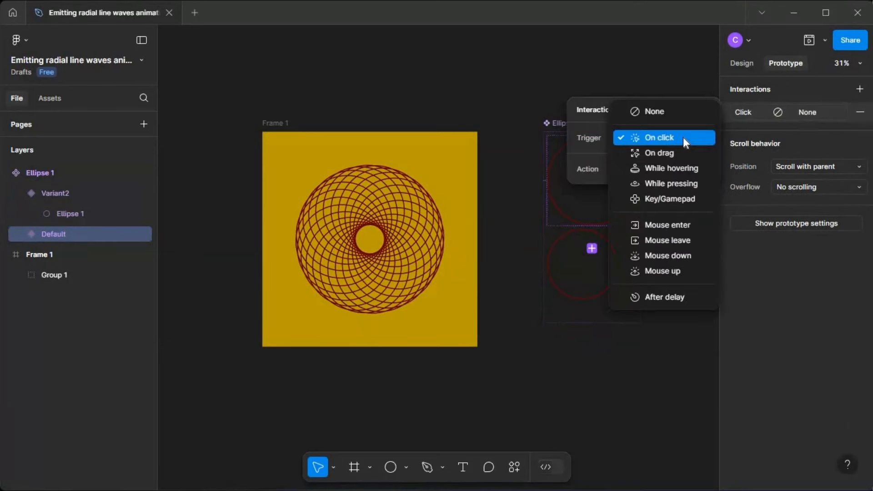
{"action": "left_click", "coordinate": [658, 297]}
{"action": "left_click", "coordinate": [663, 190]}
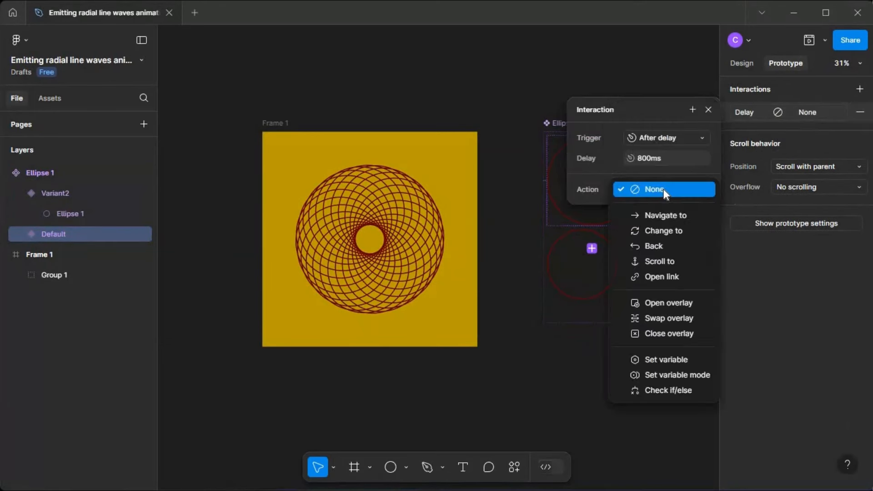
{"action": "left_click", "coordinate": [671, 229]}
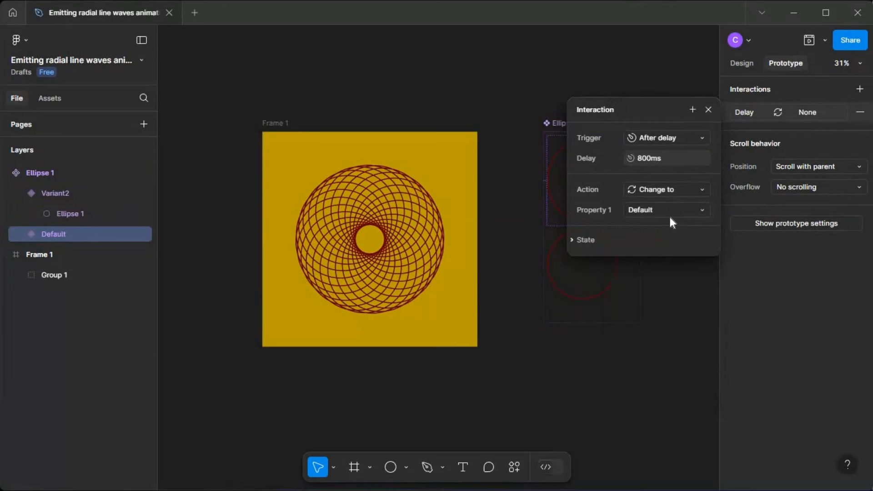
{"action": "left_click", "coordinate": [667, 212]}
{"action": "left_click", "coordinate": [664, 225]}
{"action": "left_click", "coordinate": [654, 241]}
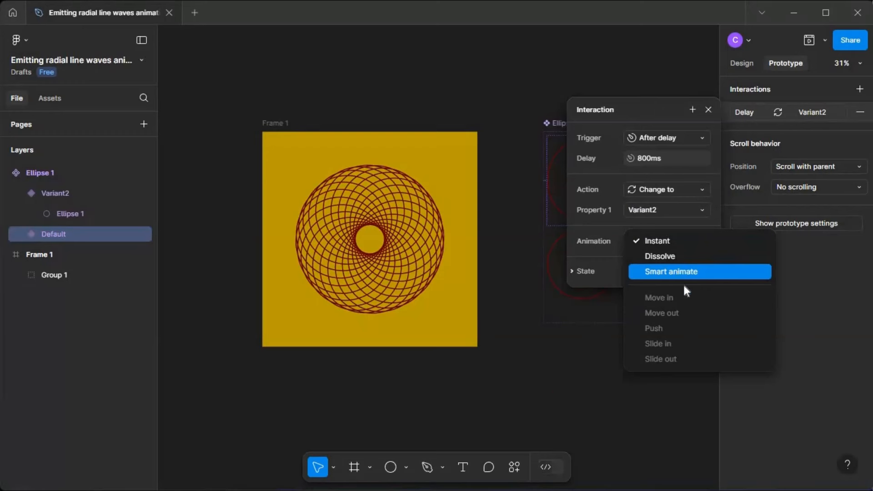
{"action": "left_click", "coordinate": [677, 272]}
{"action": "left_click", "coordinate": [616, 419]}
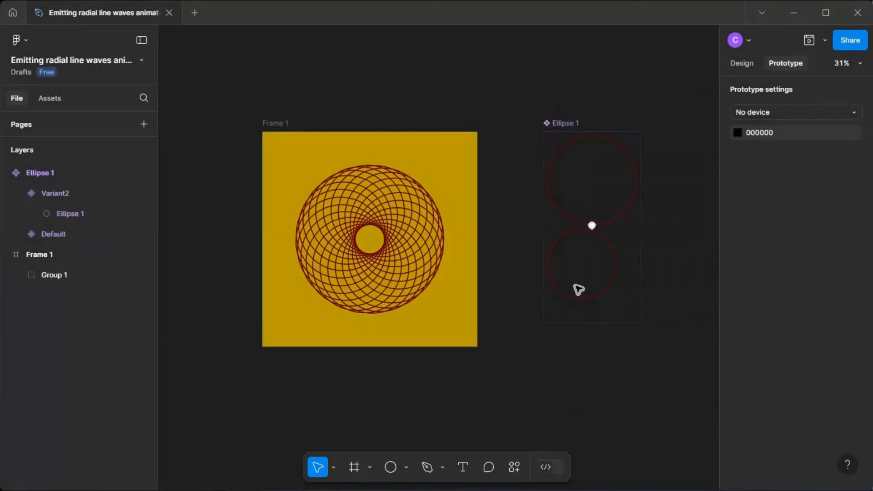
Connect Variant2 back to the Default variant with a Smart animate interaction triggered after a delay
{"action": "left_click", "coordinate": [581, 290]}
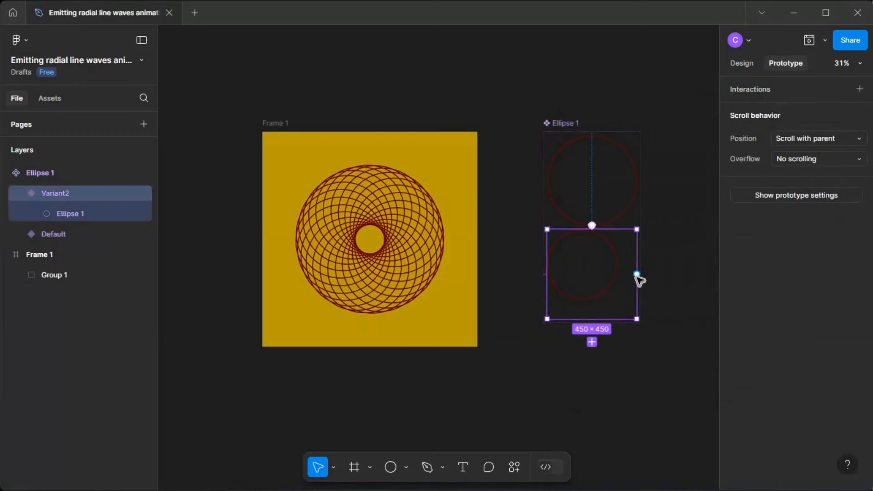
{"action": "left_click_drag", "start_coordinate": [637, 274], "coordinate": [636, 196]}
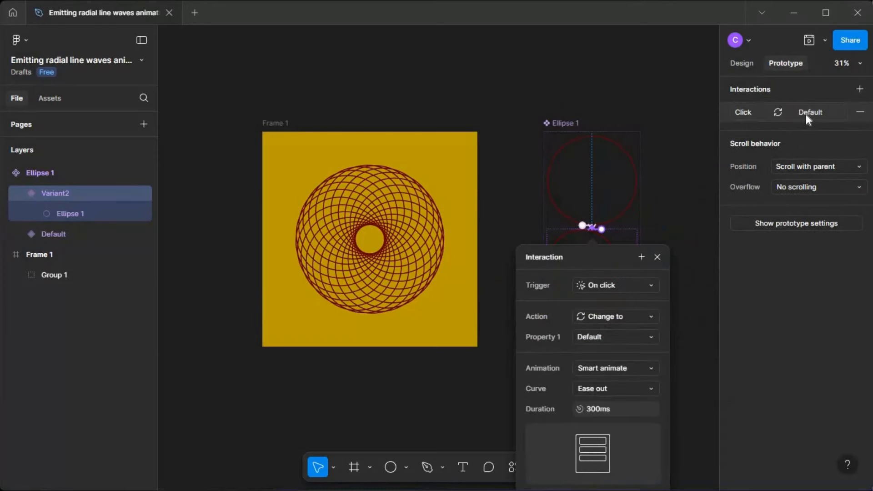
{"action": "left_click", "coordinate": [610, 282]}
{"action": "left_click", "coordinate": [628, 443]}
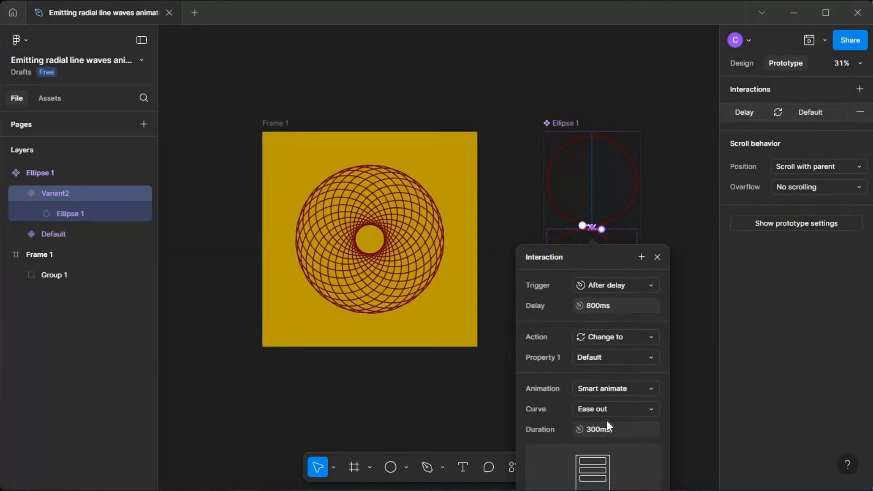
{"action": "left_click", "coordinate": [691, 313]}
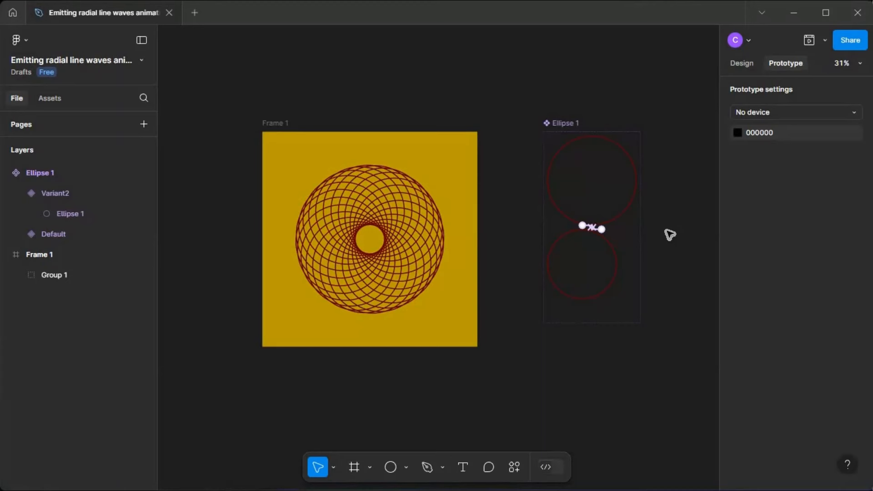
Preview the prototype of Frame 1 to watch the radial line animation
{"action": "left_click", "coordinate": [272, 123]}
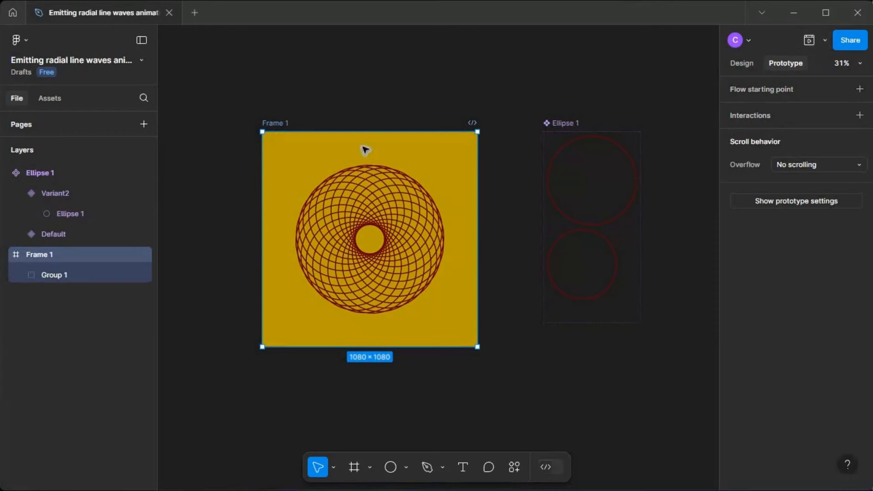
{"action": "left_click", "coordinate": [808, 43]}
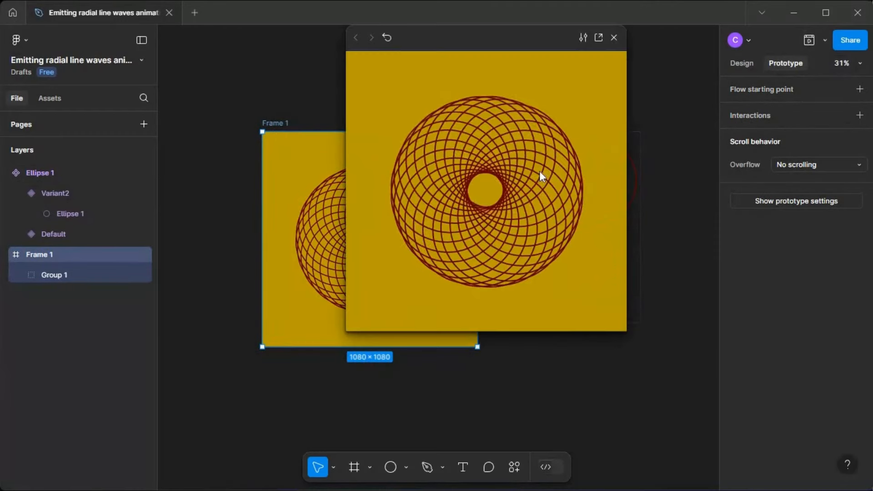